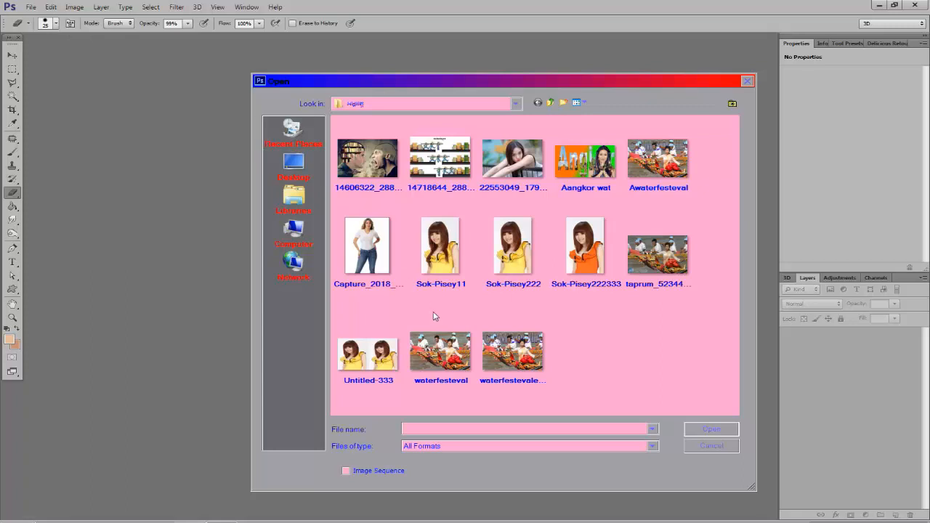
Open the waterfesteval photo from the image folder
{"action": "left_click", "coordinate": [439, 362]}
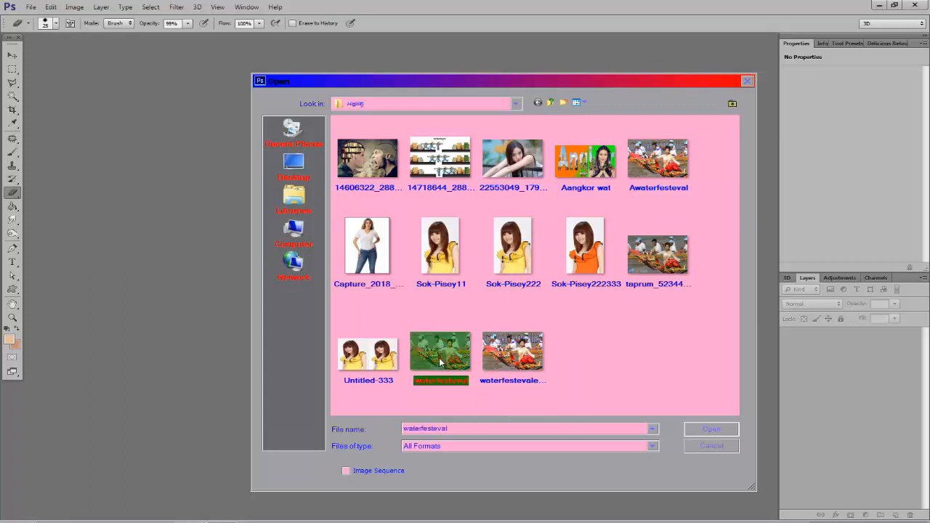
{"action": "left_click", "coordinate": [727, 432]}
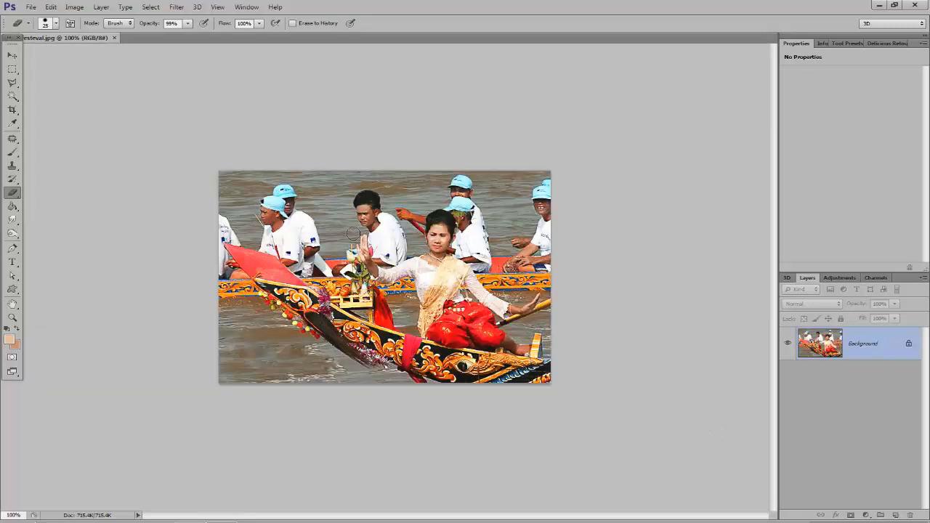
{"action": "scroll", "coordinate": [354, 233], "scroll_direction": "up", "scroll_amount": 5}
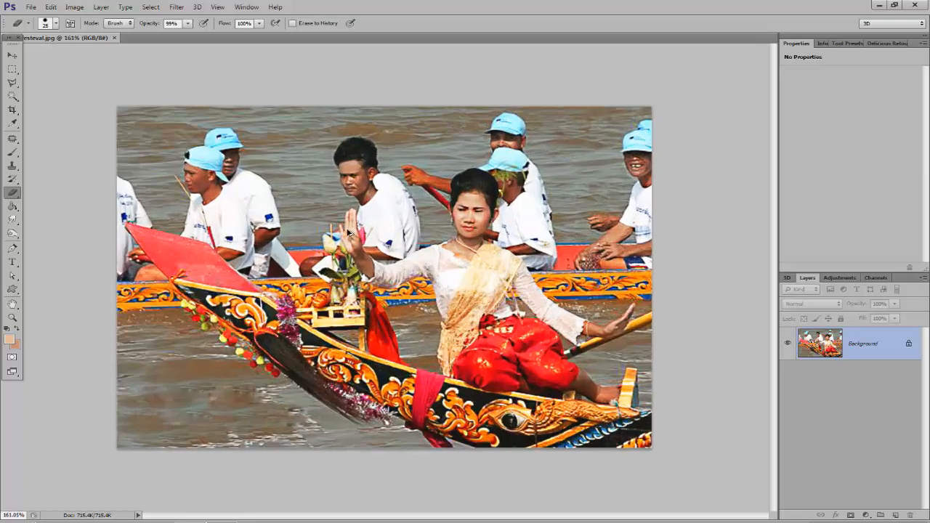
{"action": "scroll", "coordinate": [348, 231], "scroll_direction": "up", "scroll_amount": 1}
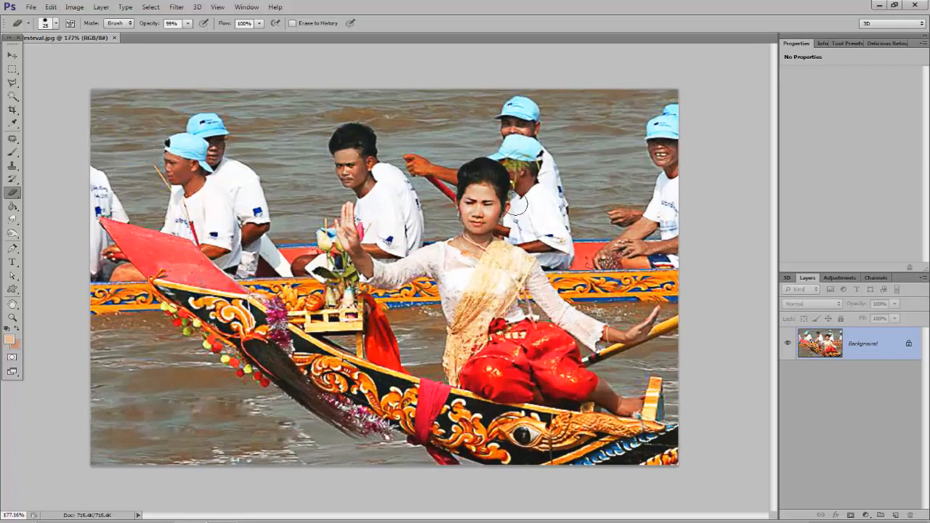
Add a horizontal text layer reading "CAMBODIA" across the middle of the boat photo
{"action": "left_click", "coordinate": [12, 55]}
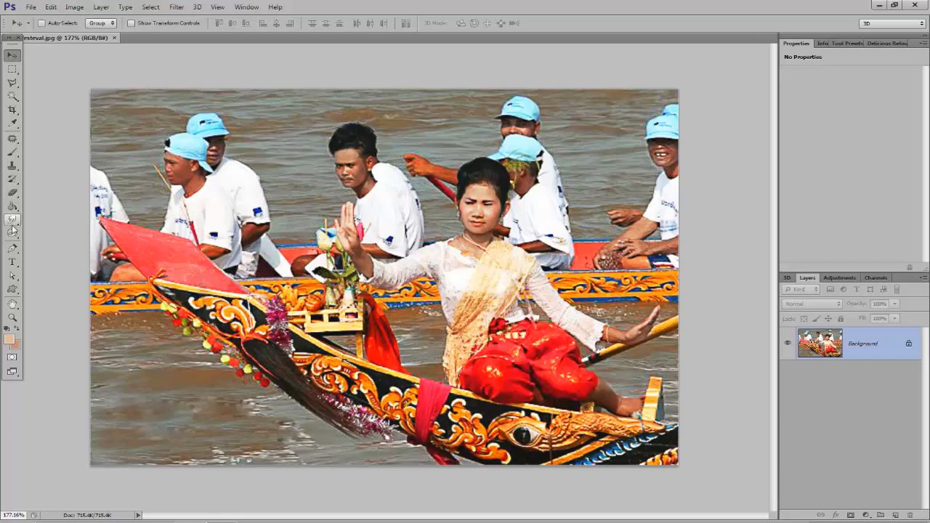
{"action": "left_click", "coordinate": [12, 262]}
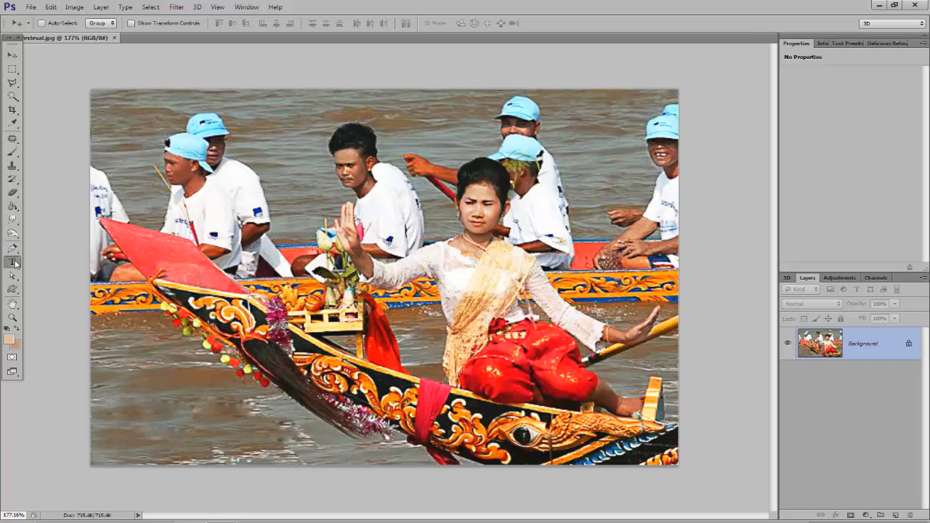
{"action": "left_click", "coordinate": [379, 214]}
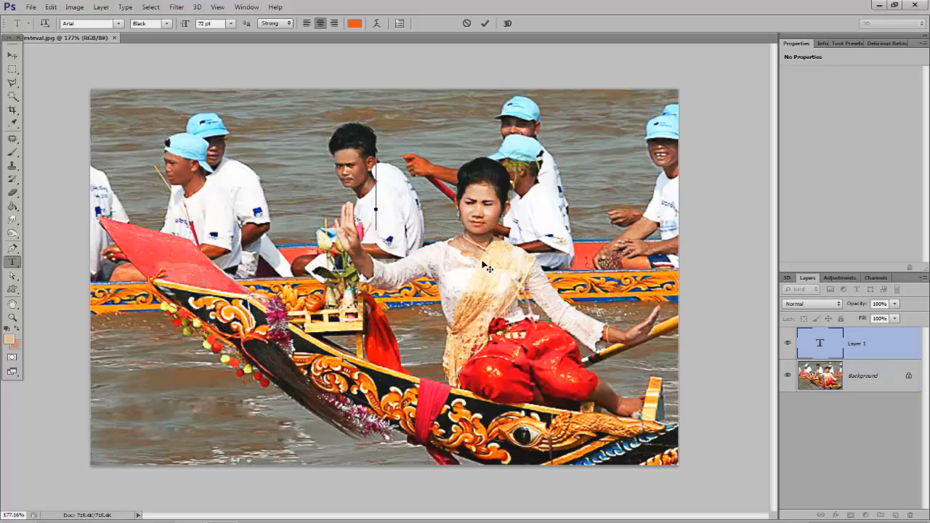
{"action": "type", "text": "CAM"}
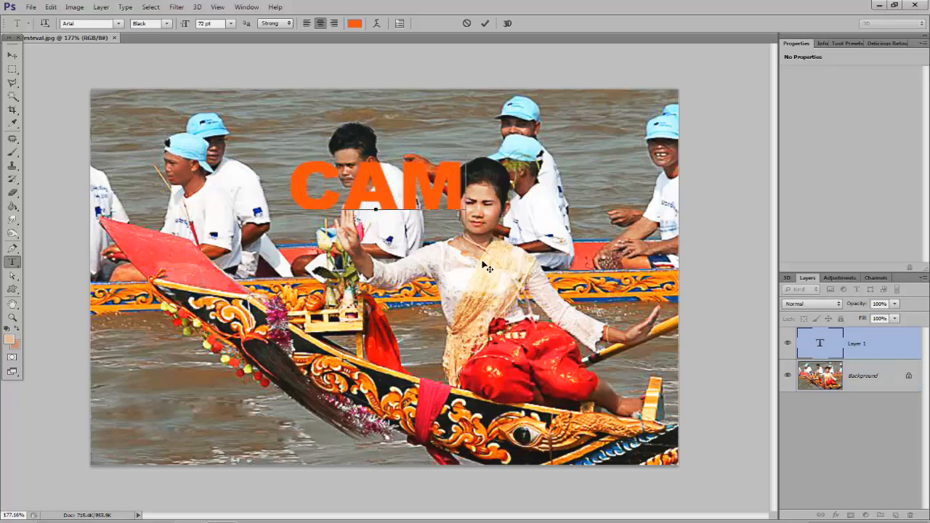
{"action": "type", "text": "BOID"}
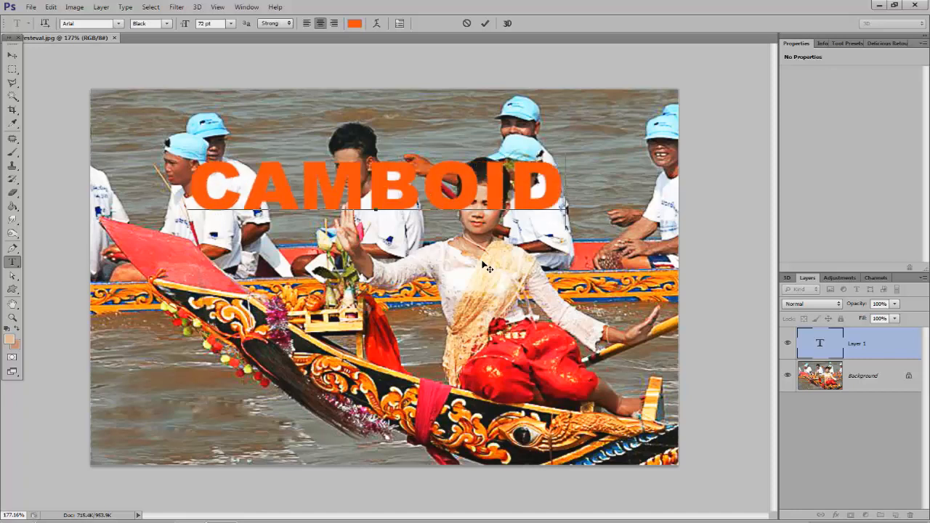
{"action": "key", "text": "BackSpace"}
{"action": "key", "text": "BackSpace"}
{"action": "type", "text": "DIA"}
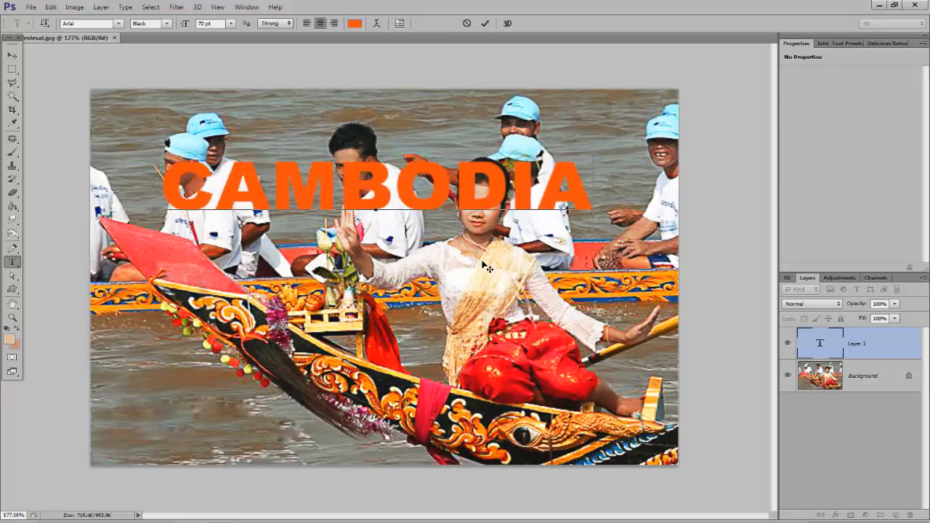
{"action": "key", "text": "ctrl+Return"}
Move the CAMBODIA text toward the photo's upper edge and stretch it to full image width, about 136% wide and 162% high
{"action": "key", "text": "v"}
{"action": "left_click_drag", "start_coordinate": [327, 204], "coordinate": [327, 144]}
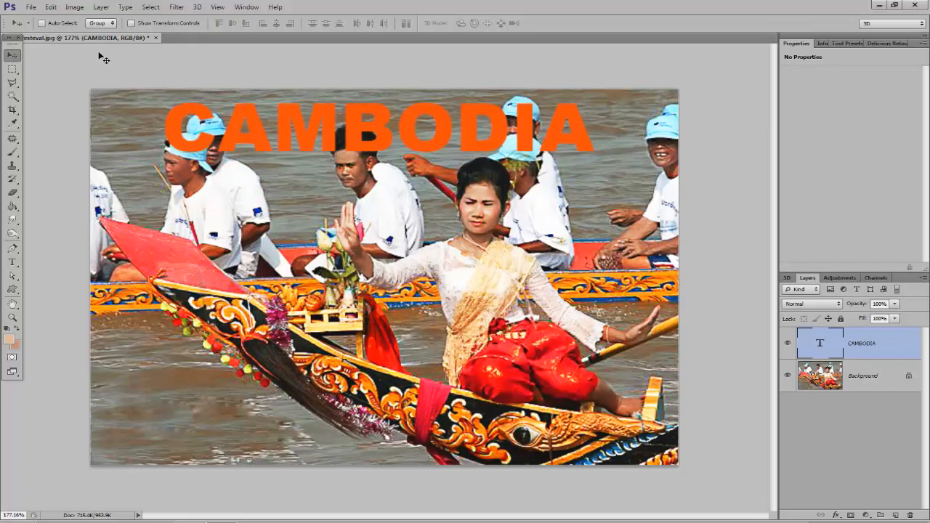
{"action": "left_click", "coordinate": [51, 8]}
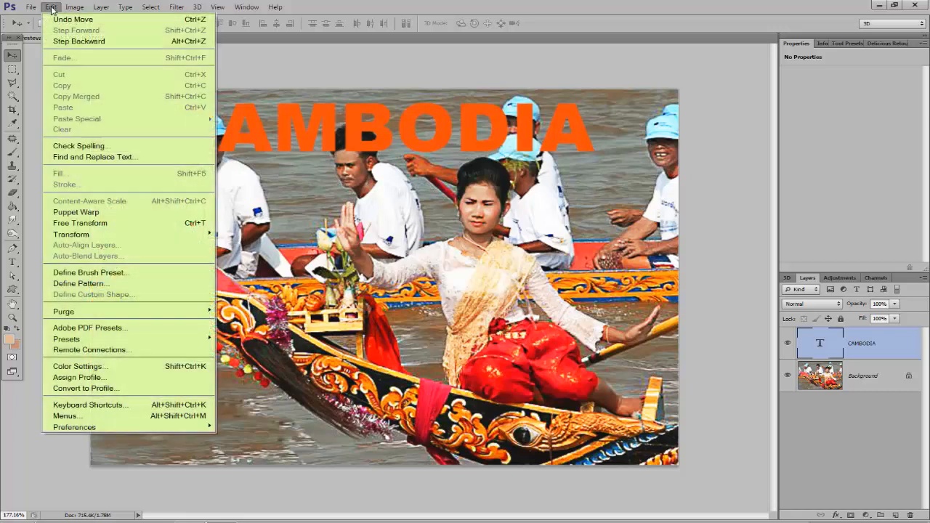
{"action": "left_click", "coordinate": [80, 223]}
{"action": "left_click_drag", "start_coordinate": [160, 138], "coordinate": [91, 133]}
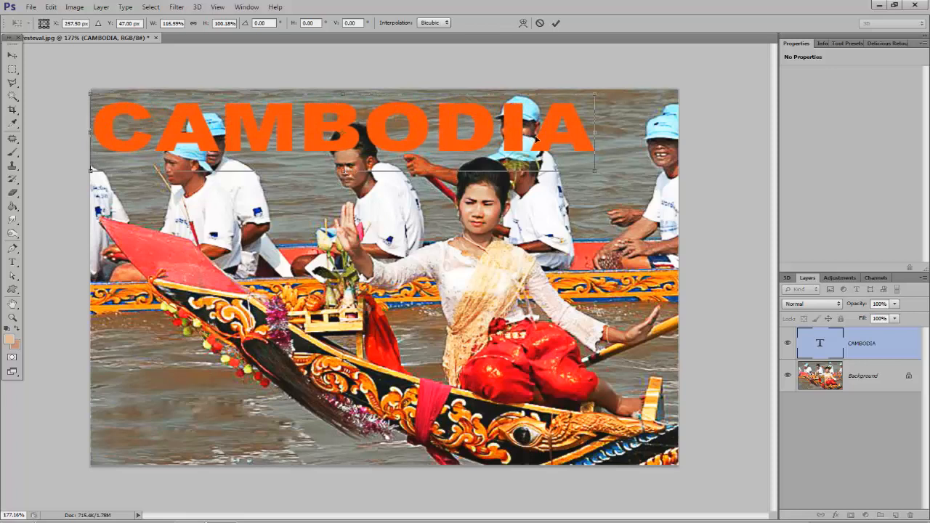
{"action": "left_click_drag", "start_coordinate": [603, 133], "coordinate": [677, 133]}
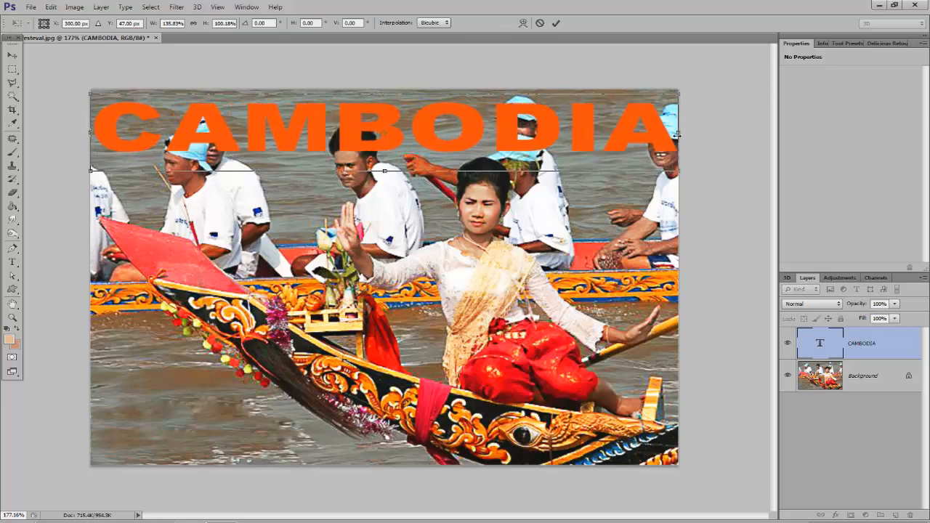
{"action": "left_click_drag", "start_coordinate": [386, 94], "coordinate": [386, 89]}
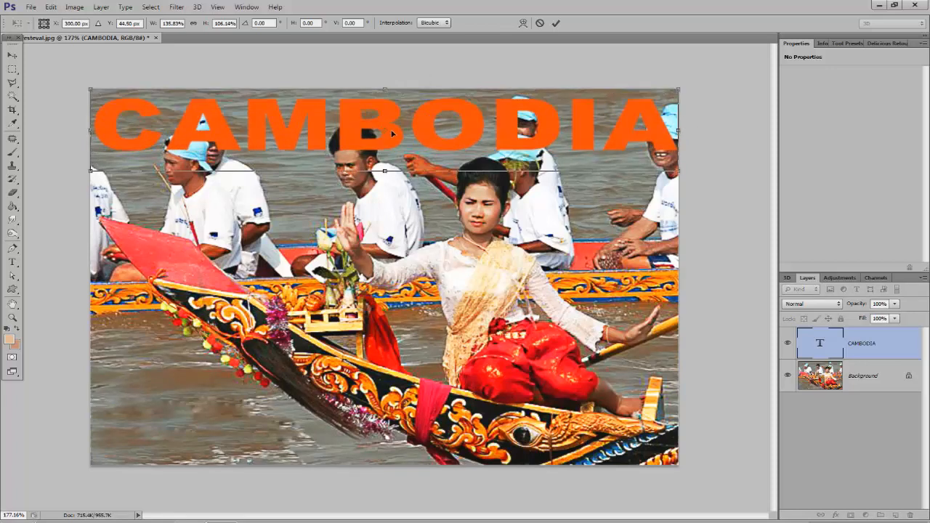
{"action": "left_click_drag", "start_coordinate": [384, 173], "coordinate": [386, 216]}
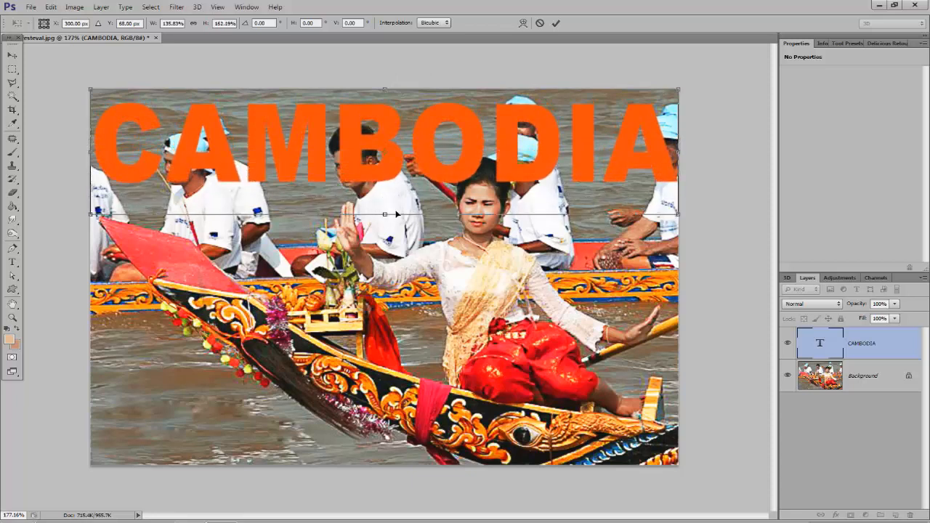
{"action": "key", "text": "Return"}
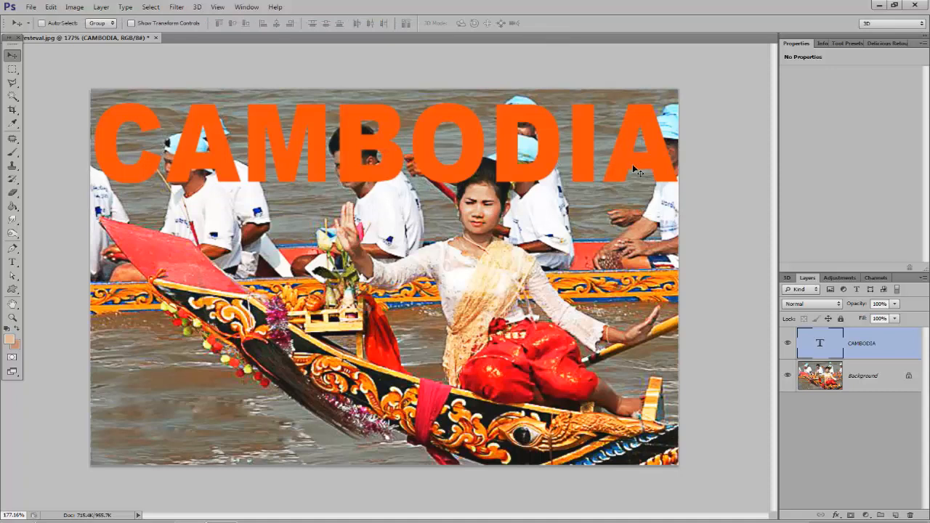
Enable the Bevel & Emboss and Stroke layer styles on the CAMBODIA text and lower its fill opacity to 0%
{"action": "right_click", "coordinate": [889, 354]}
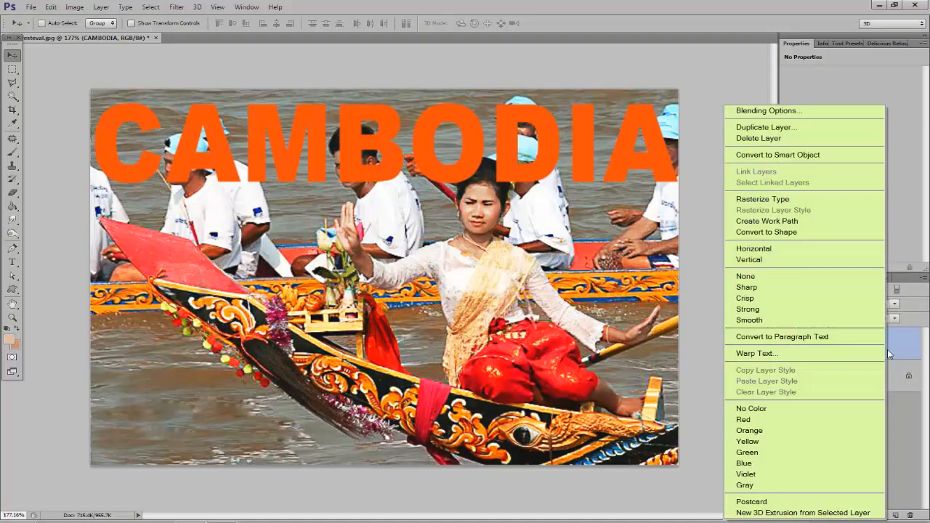
{"action": "left_click", "coordinate": [805, 112]}
{"action": "left_click_drag", "start_coordinate": [811, 233], "coordinate": [678, 252]}
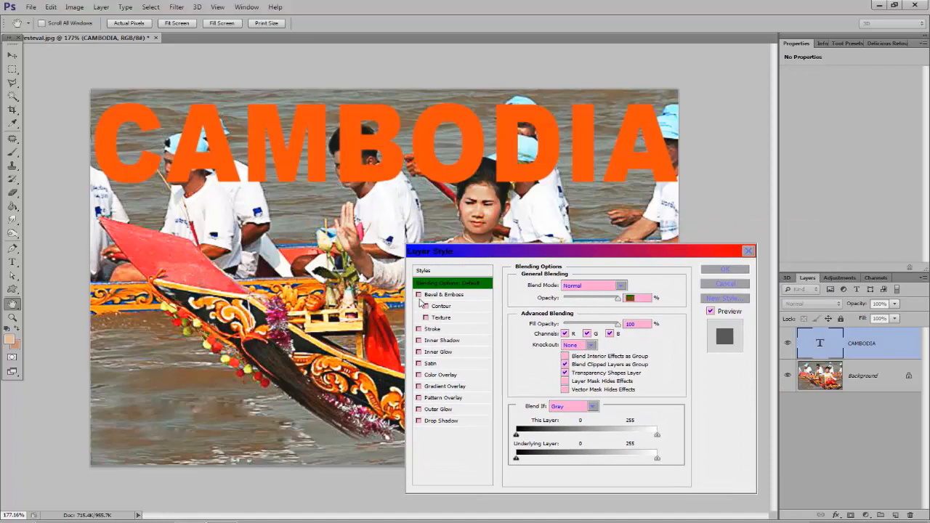
{"action": "left_click", "coordinate": [419, 295]}
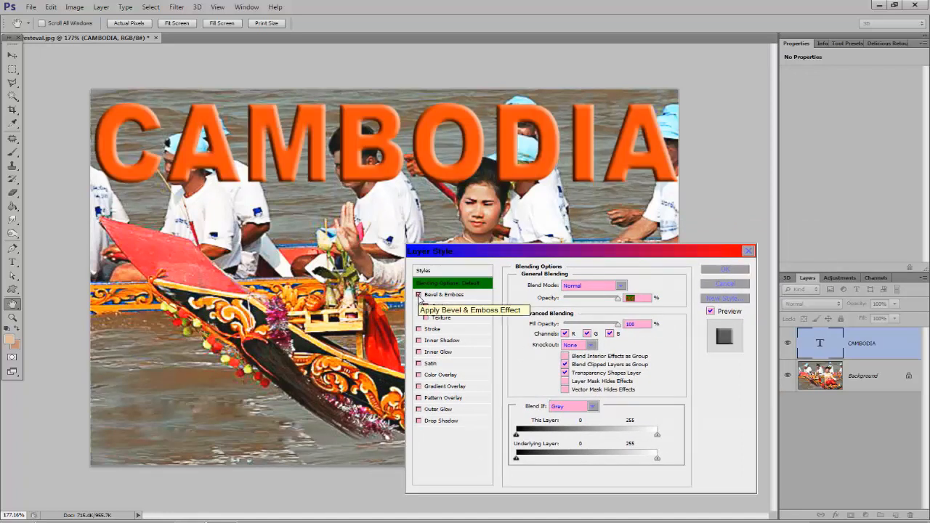
{"action": "left_click_drag", "start_coordinate": [495, 255], "coordinate": [537, 252]}
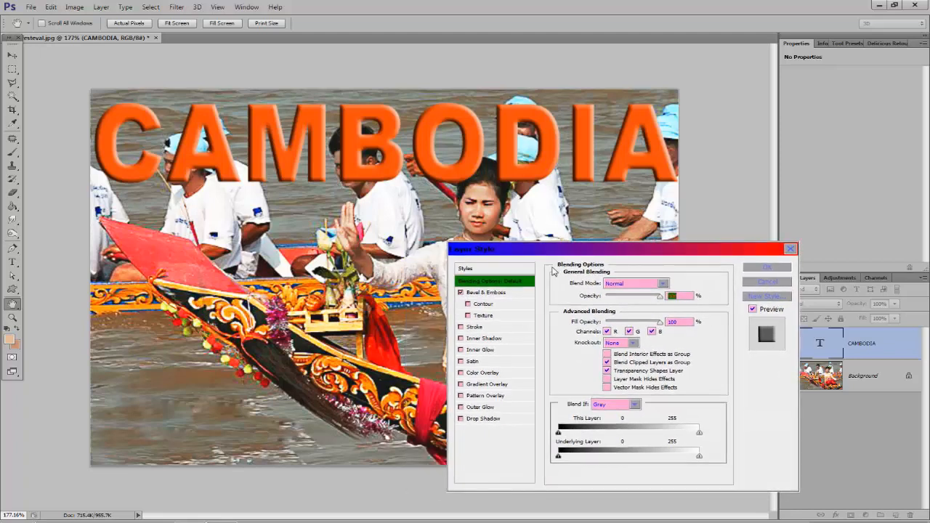
{"action": "left_click", "coordinate": [461, 328]}
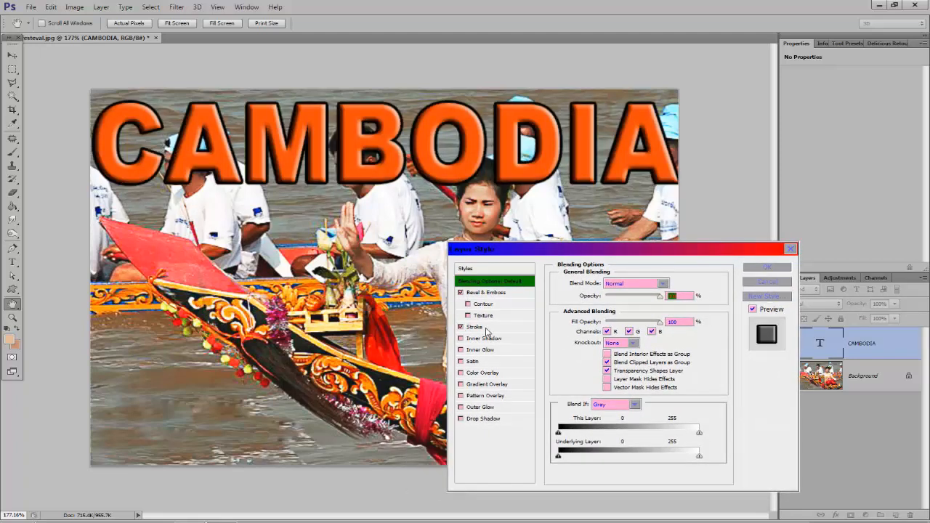
{"action": "mouse_move", "coordinate": [664, 301]}
{"action": "left_mouse_down"}
{"action": "mouse_move", "coordinate": [588, 300]}
{"action": "mouse_move", "coordinate": [662, 300]}
{"action": "mouse_move", "coordinate": [619, 323]}
{"action": "mouse_move", "coordinate": [592, 322]}
{"action": "mouse_move", "coordinate": [654, 322]}
{"action": "mouse_move", "coordinate": [583, 324]}
{"action": "left_mouse_up"}
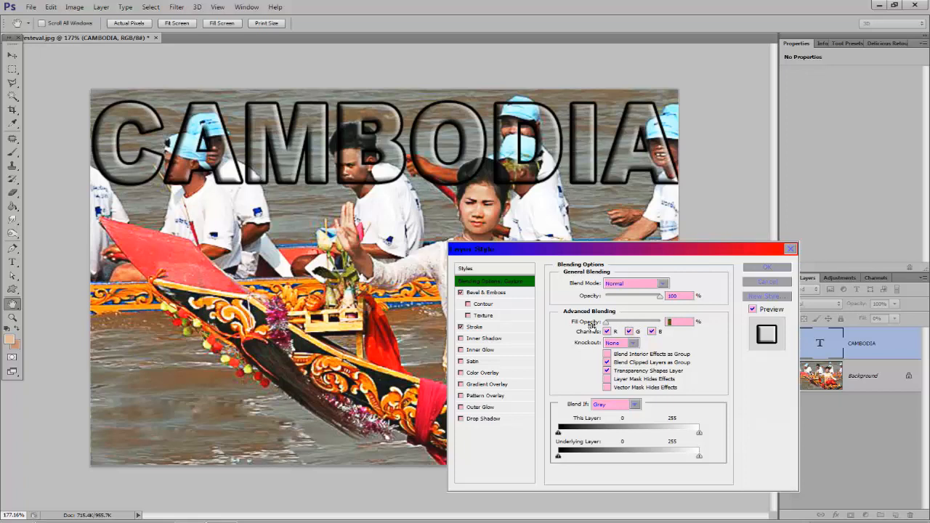
Set the bevel's light angle to -90° and altitude to 32°, and slightly reduce the bevel depth
{"action": "left_click", "coordinate": [494, 294]}
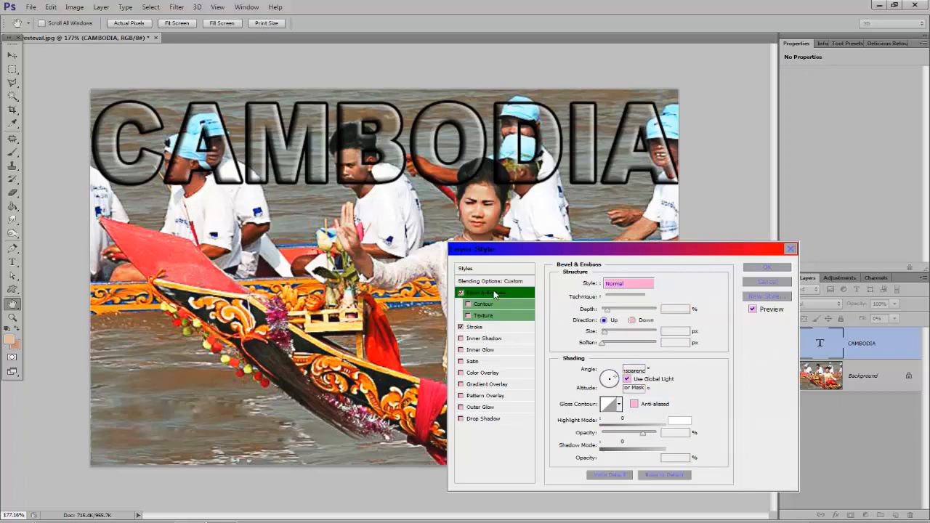
{"action": "left_click", "coordinate": [611, 375]}
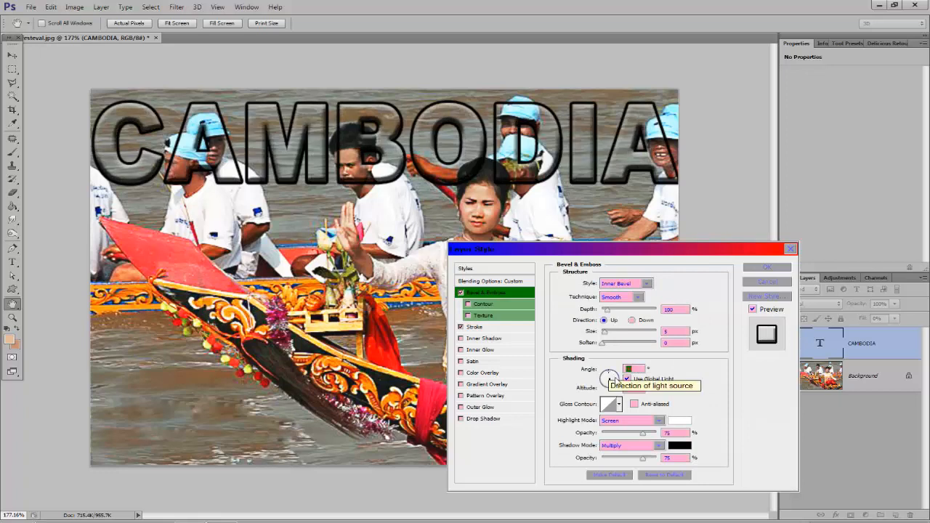
{"action": "left_click", "coordinate": [616, 379]}
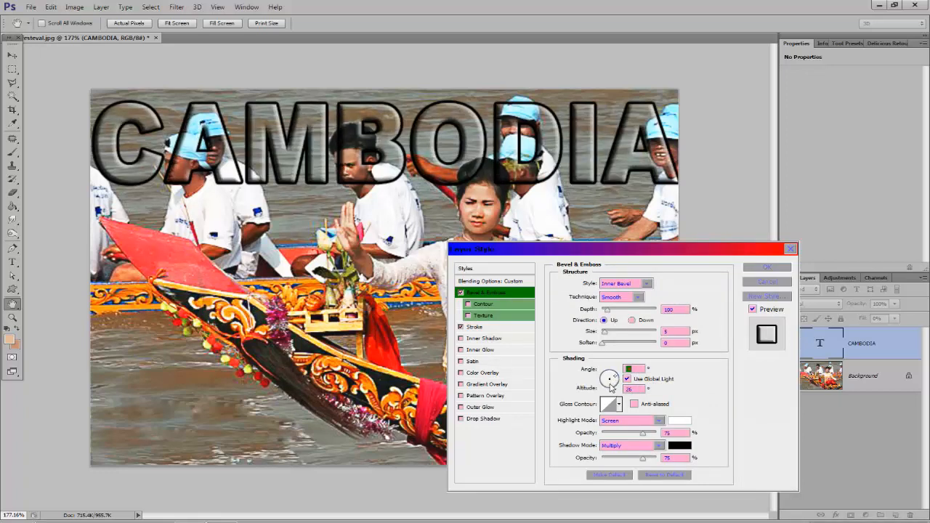
{"action": "left_click", "coordinate": [610, 389]}
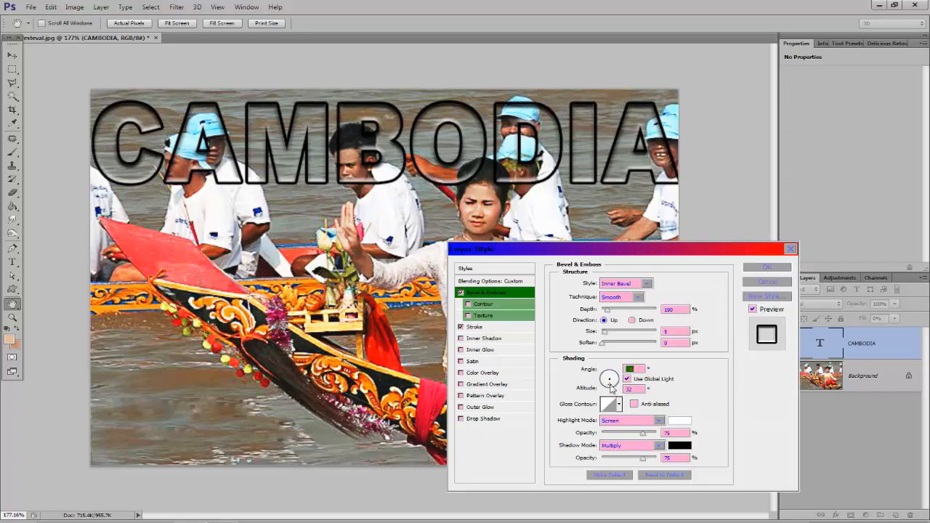
{"action": "left_click", "coordinate": [608, 344]}
{"action": "left_click", "coordinate": [615, 313]}
{"action": "left_click_drag", "start_coordinate": [614, 313], "coordinate": [606, 312]}
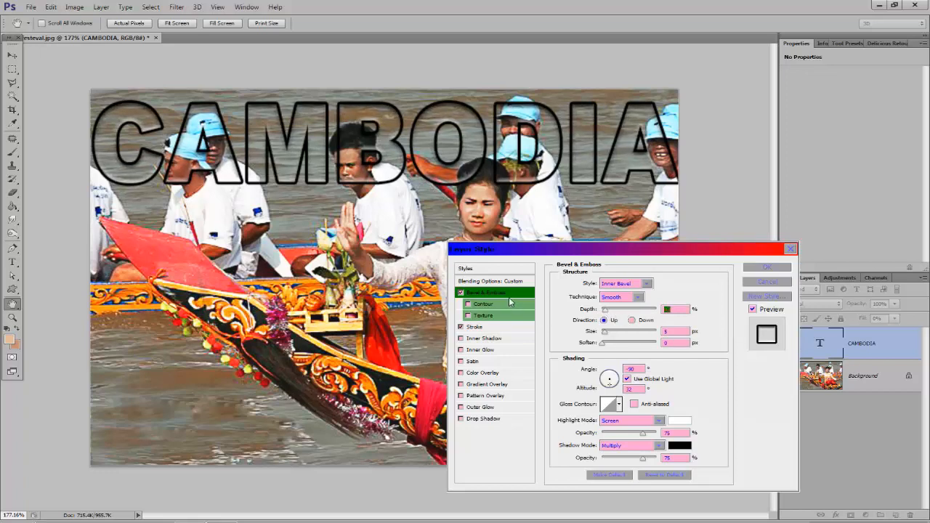
Set the text's stroke size to 2 px, keeping the stroke opacity at 100%
{"action": "left_click", "coordinate": [482, 328]}
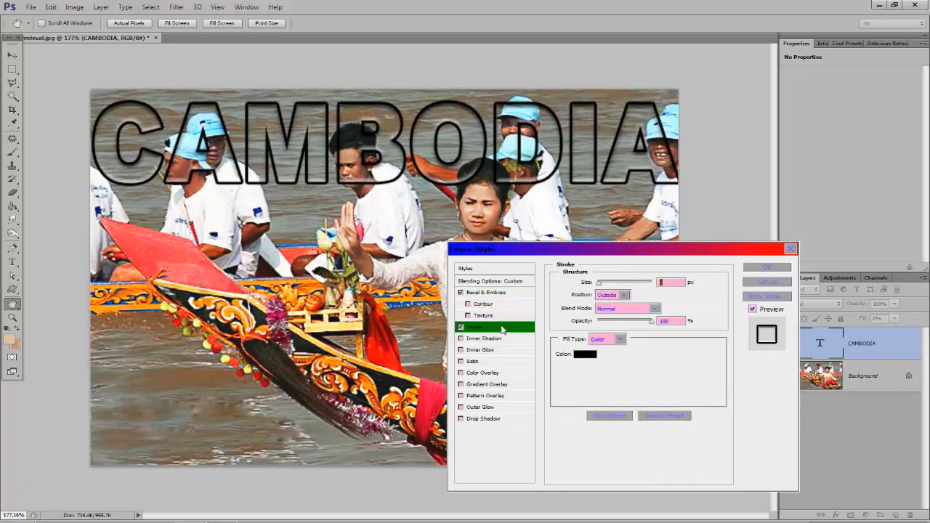
{"action": "left_click_drag", "start_coordinate": [599, 285], "coordinate": [599, 285]}
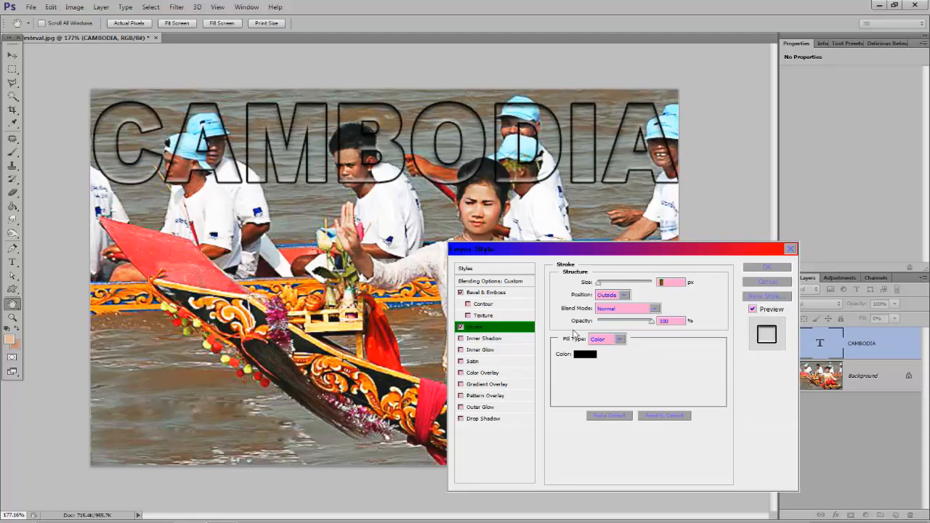
{"action": "mouse_move", "coordinate": [652, 324]}
{"action": "left_mouse_down"}
{"action": "mouse_move", "coordinate": [619, 329]}
{"action": "mouse_move", "coordinate": [664, 331]}
{"action": "left_mouse_up"}
Try to recolor the text's stroke by choosing a purple hue of 292°
{"action": "left_click", "coordinate": [585, 355]}
{"action": "left_click", "coordinate": [774, 150]}
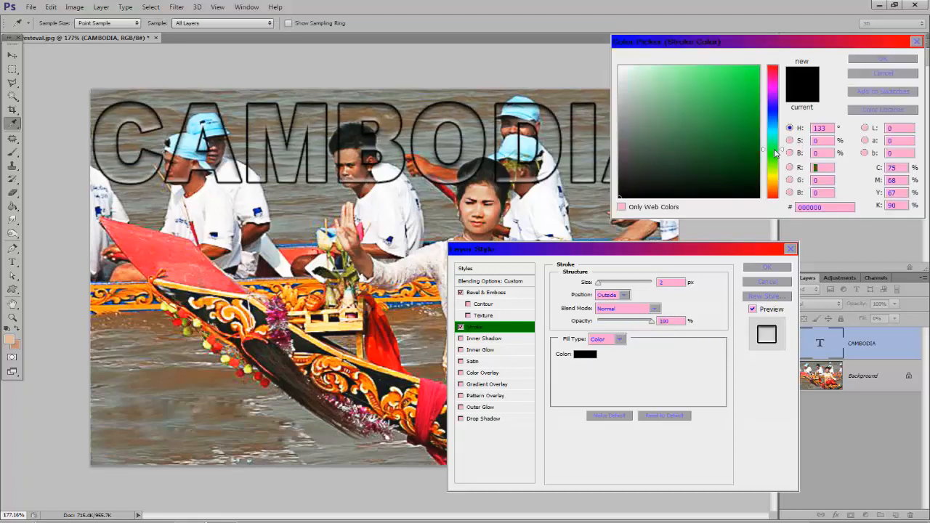
{"action": "left_click_drag", "start_coordinate": [775, 153], "coordinate": [773, 149]}
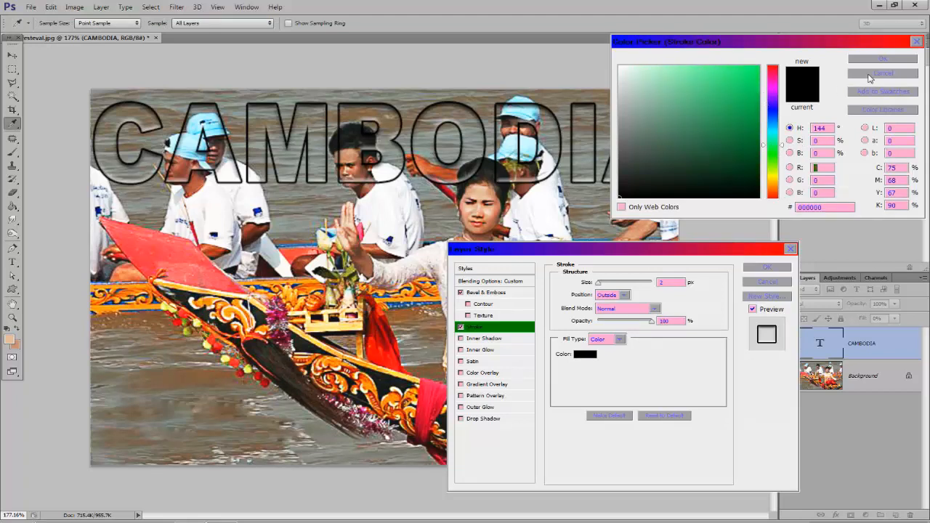
{"action": "left_click", "coordinate": [775, 92]}
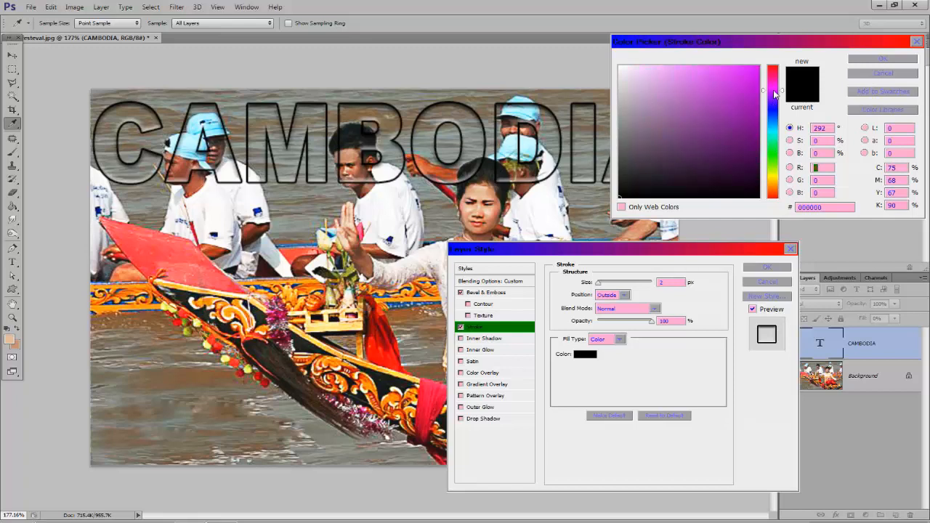
{"action": "left_click", "coordinate": [878, 60]}
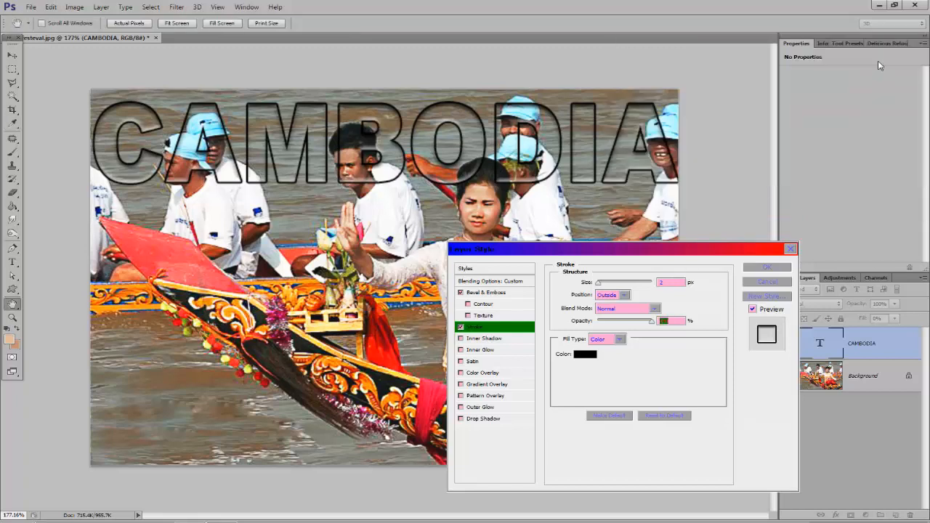
Recolor the CAMBODIA text's stroke to a strong blue, hex 3023df
{"action": "left_click", "coordinate": [585, 356]}
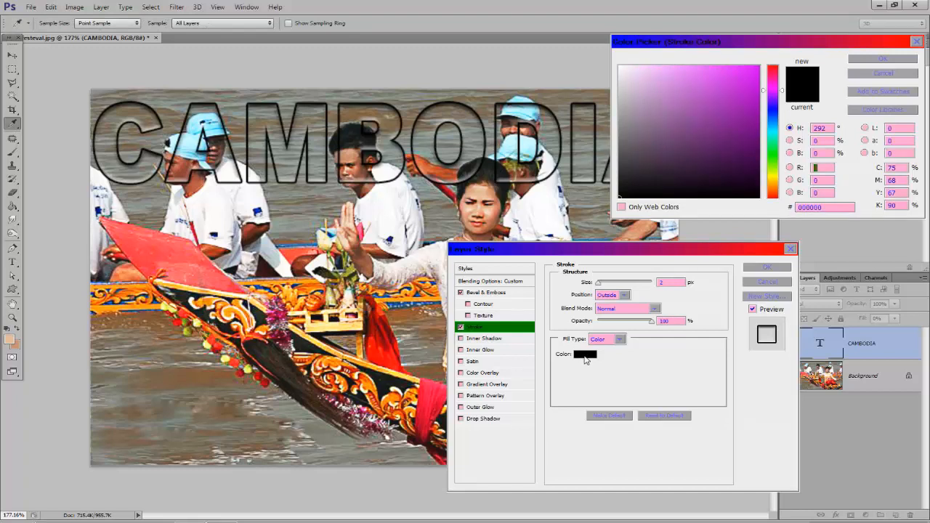
{"action": "left_click", "coordinate": [713, 138]}
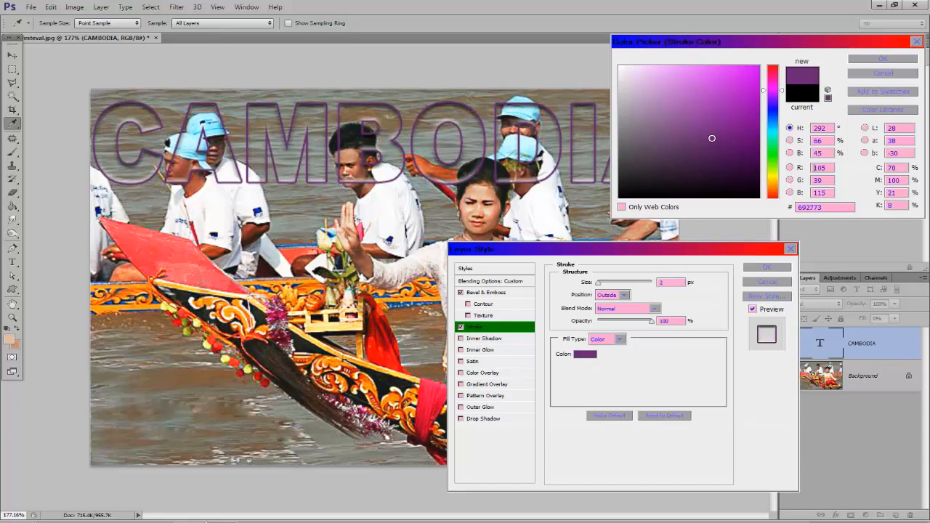
{"action": "left_click", "coordinate": [737, 81]}
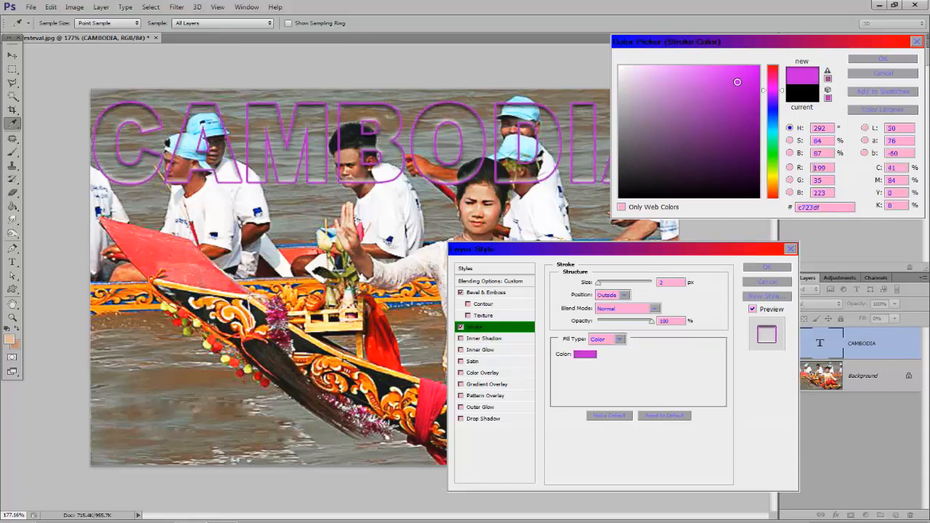
{"action": "left_click", "coordinate": [774, 145]}
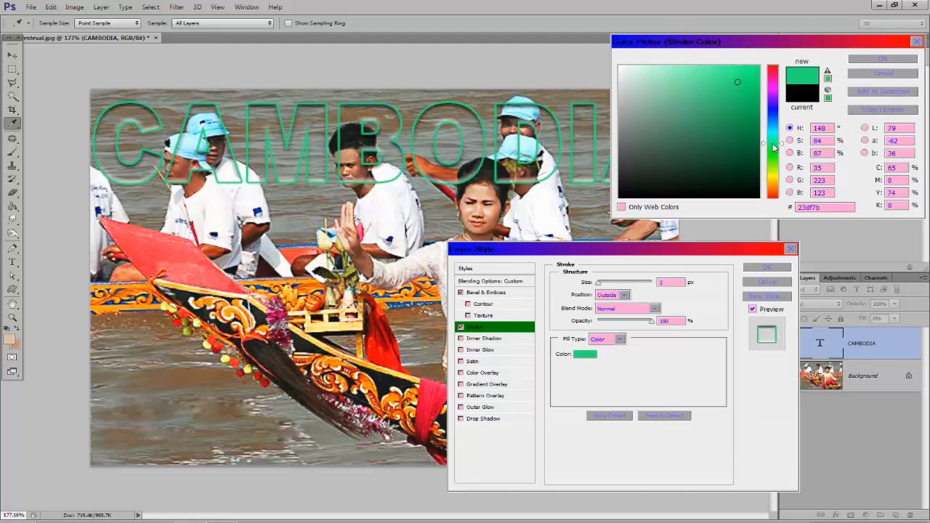
{"action": "left_click", "coordinate": [774, 111]}
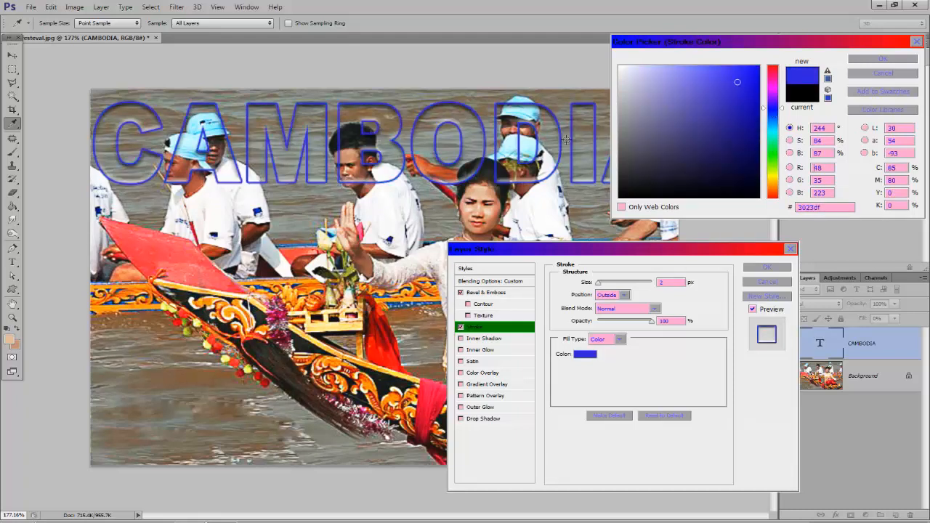
{"action": "left_click", "coordinate": [907, 61]}
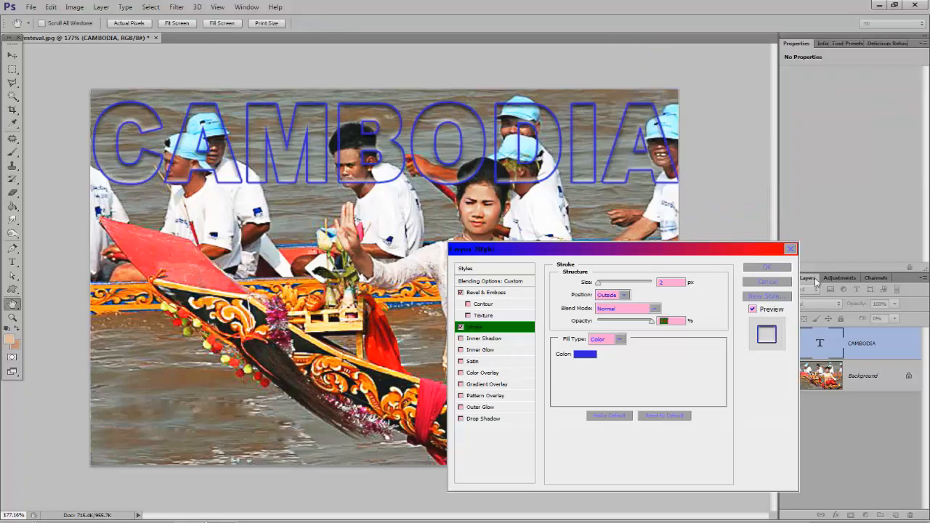
Slightly lower the blue stroke's opacity, fine-tune its size and apply the layer styles to the text
{"action": "mouse_move", "coordinate": [651, 321]}
{"action": "left_mouse_down"}
{"action": "mouse_move", "coordinate": [619, 323]}
{"action": "mouse_move", "coordinate": [647, 320]}
{"action": "left_mouse_up"}
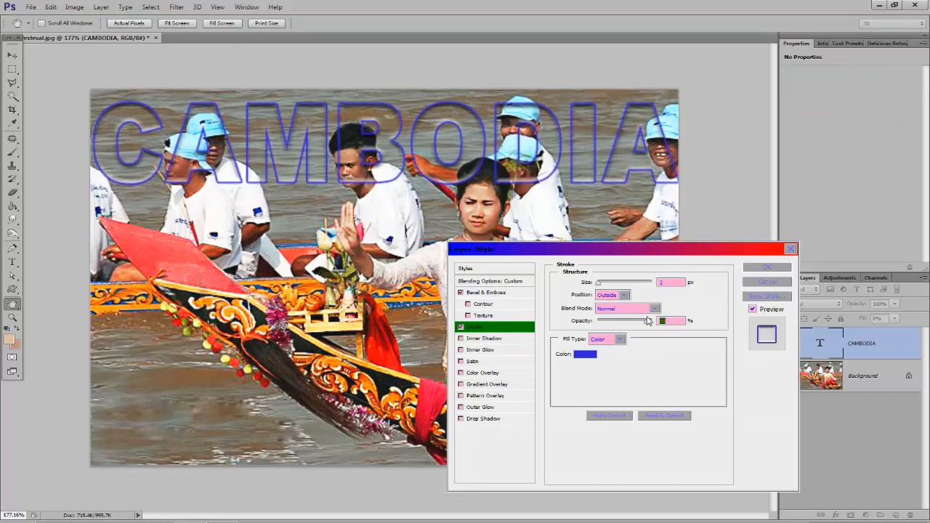
{"action": "left_click_drag", "start_coordinate": [600, 282], "coordinate": [599, 283]}
{"action": "left_click", "coordinate": [769, 267]}
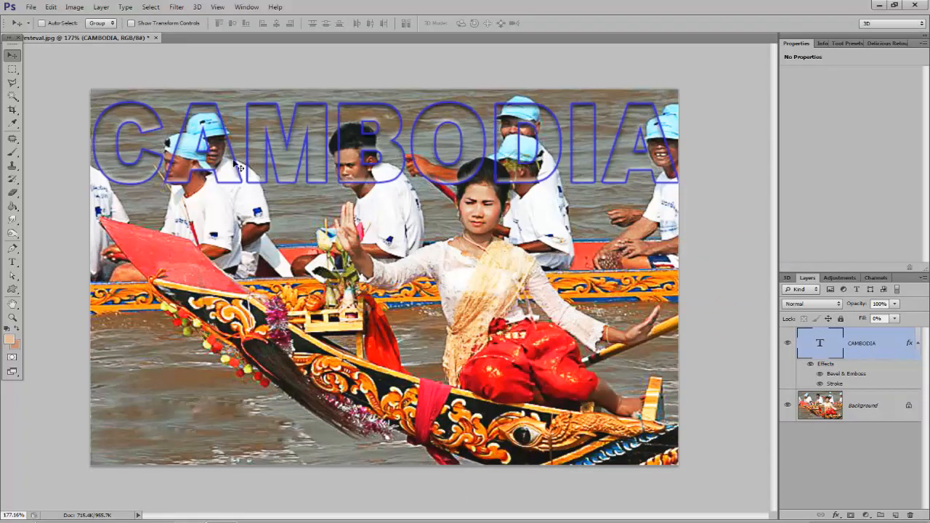
Rasterize the CAMBODIA type layer so that its lettering can be erased
{"action": "left_click", "coordinate": [13, 191]}
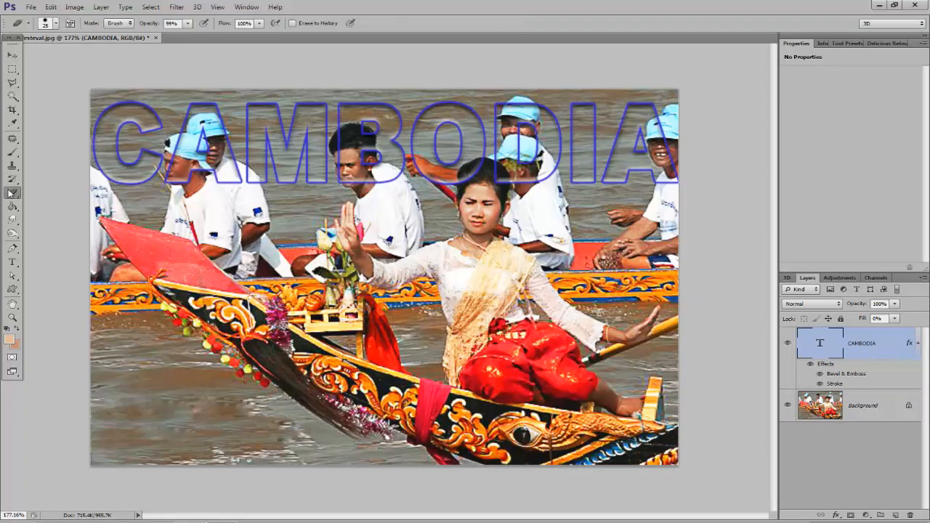
{"action": "right_click", "coordinate": [903, 349]}
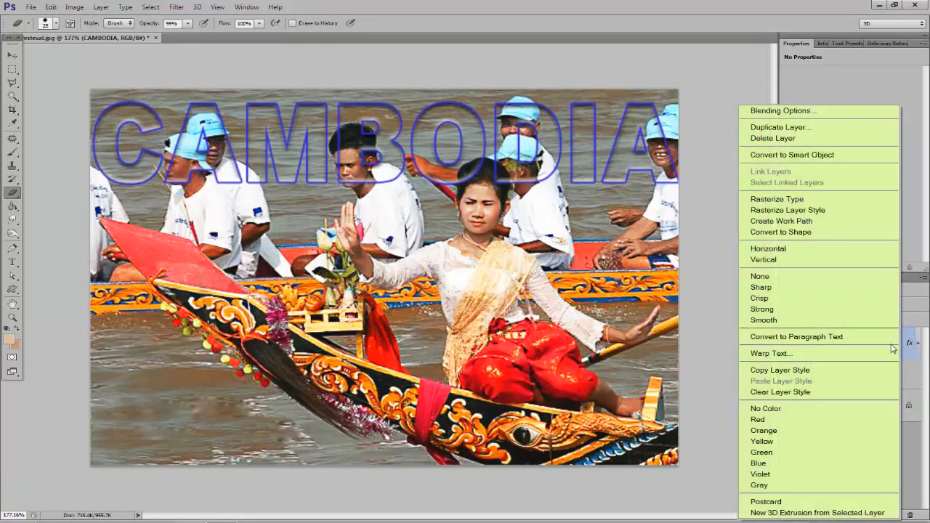
{"action": "left_click", "coordinate": [795, 201]}
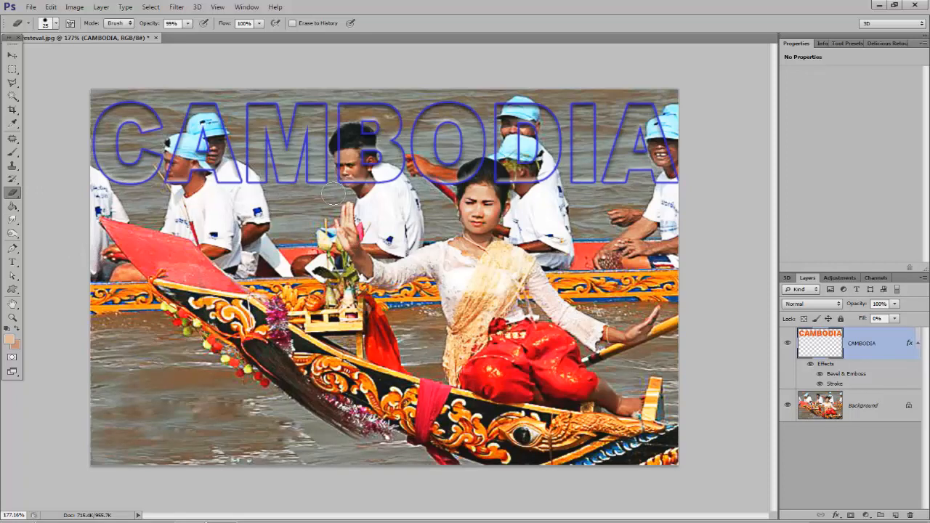
Erase the part of the lettering that overlaps the woman's hair, using the Eraser with a 25 px hard round brush
{"action": "left_click", "coordinate": [11, 193]}
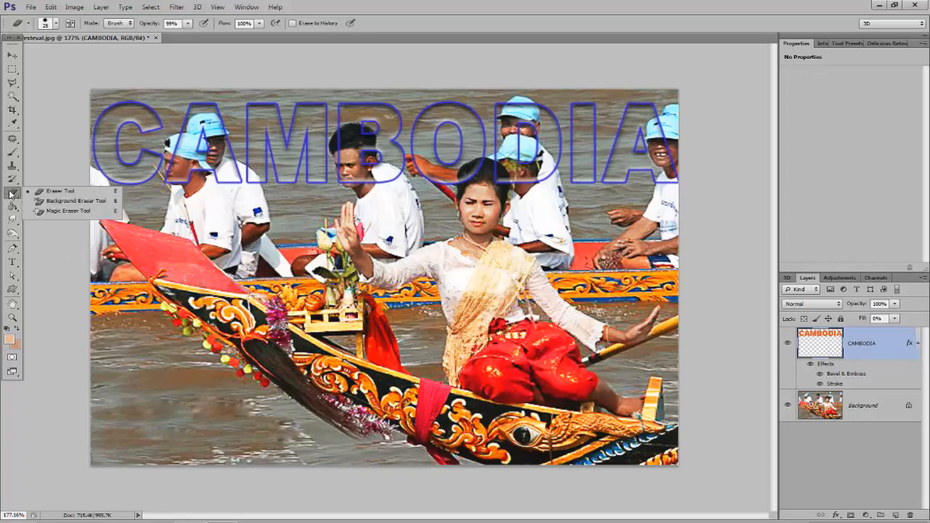
{"action": "left_click", "coordinate": [60, 191]}
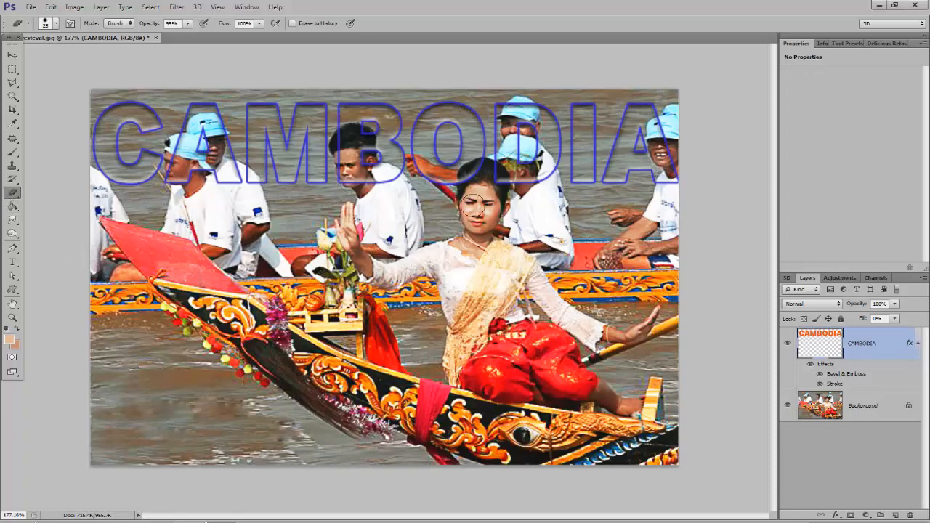
{"action": "left_click", "coordinate": [51, 24]}
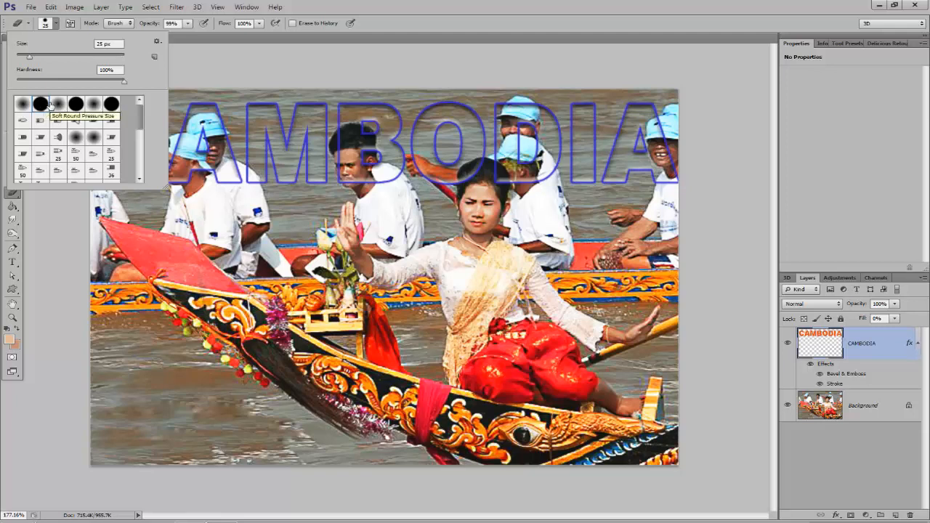
{"action": "left_click", "coordinate": [48, 25]}
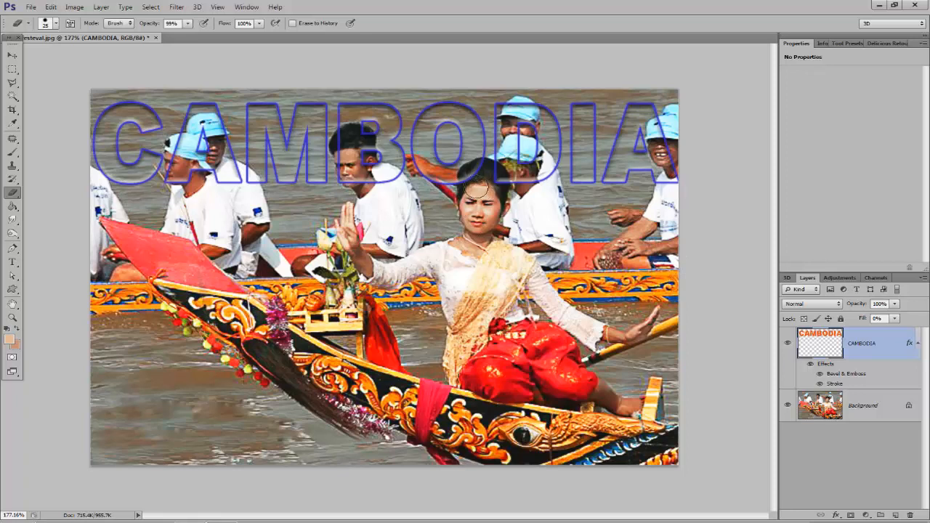
{"action": "mouse_move", "coordinate": [475, 178]}
{"action": "left_mouse_down"}
{"action": "mouse_move", "coordinate": [467, 181]}
{"action": "mouse_move", "coordinate": [484, 170]}
{"action": "mouse_move", "coordinate": [468, 179]}
{"action": "mouse_move", "coordinate": [482, 169]}
{"action": "mouse_move", "coordinate": [468, 178]}
{"action": "mouse_move", "coordinate": [480, 190]}
{"action": "mouse_move", "coordinate": [490, 173]}
{"action": "left_mouse_up"}
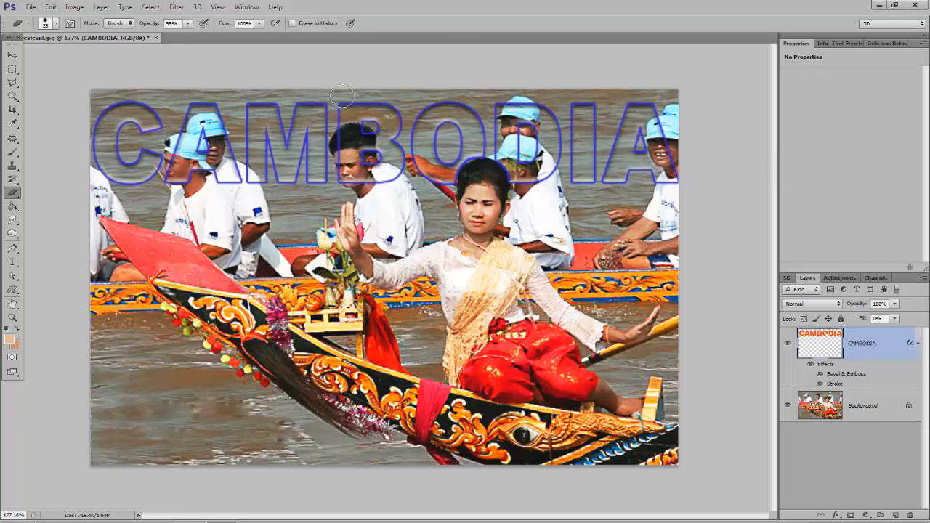
Add a Levels adjustment layer above the text and brighten the midtones to 1.24
{"action": "left_click", "coordinate": [864, 516]}
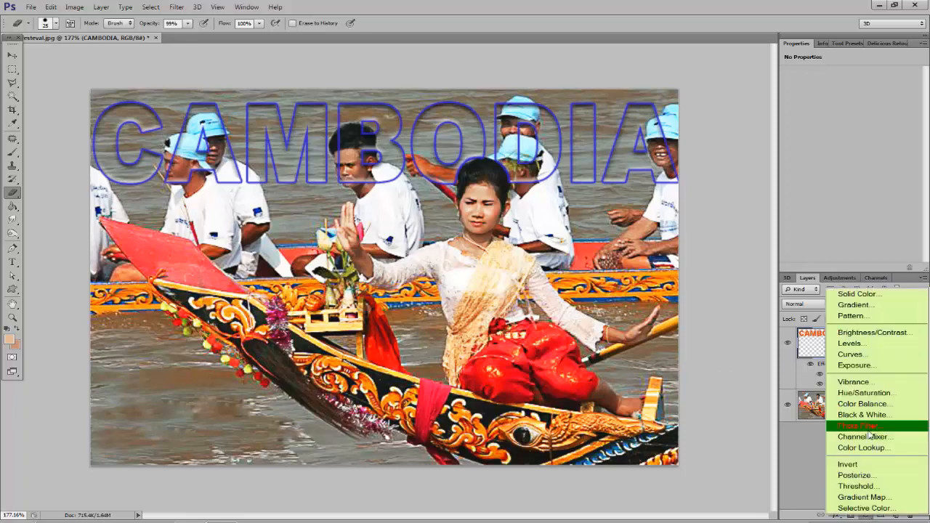
{"action": "left_click", "coordinate": [879, 347]}
{"action": "left_click_drag", "start_coordinate": [858, 152], "coordinate": [852, 153]}
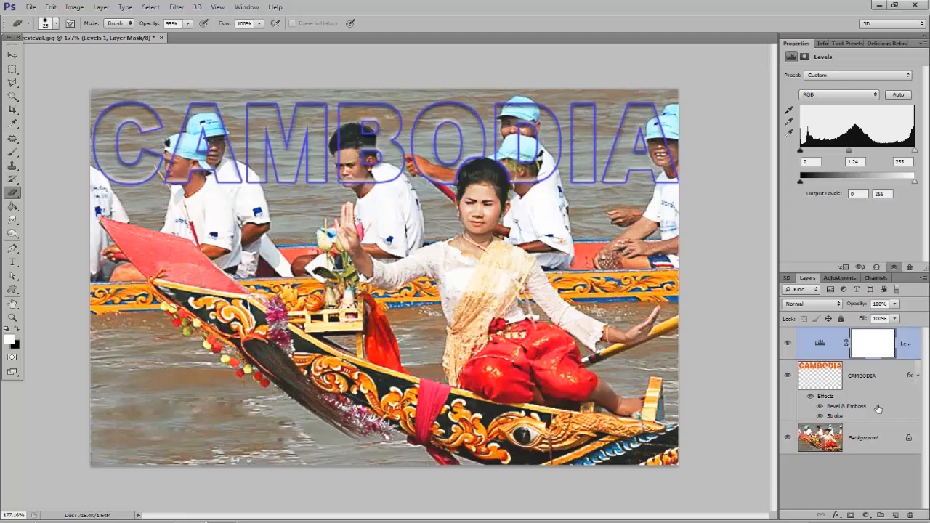
{"action": "left_click", "coordinate": [826, 392]}
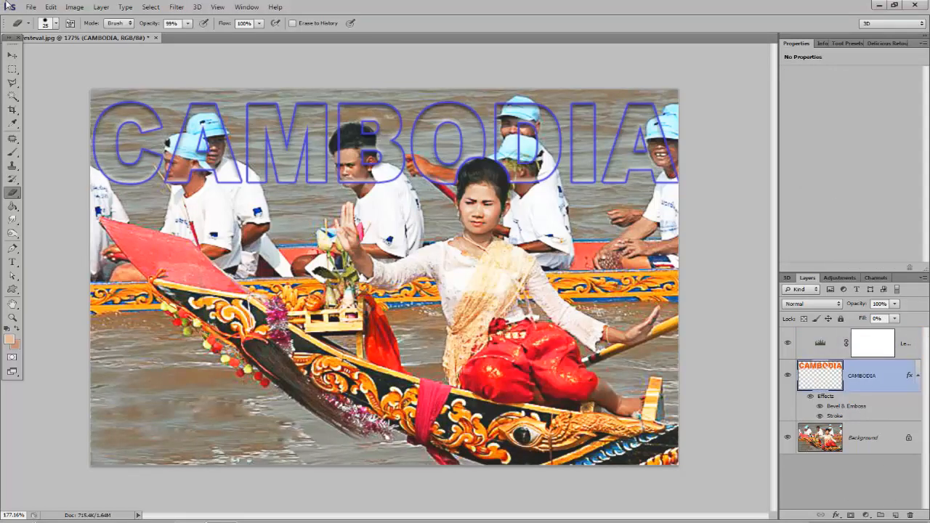
{"action": "left_click", "coordinate": [74, 6]}
{"action": "mouse_move", "coordinate": [102, 36]}
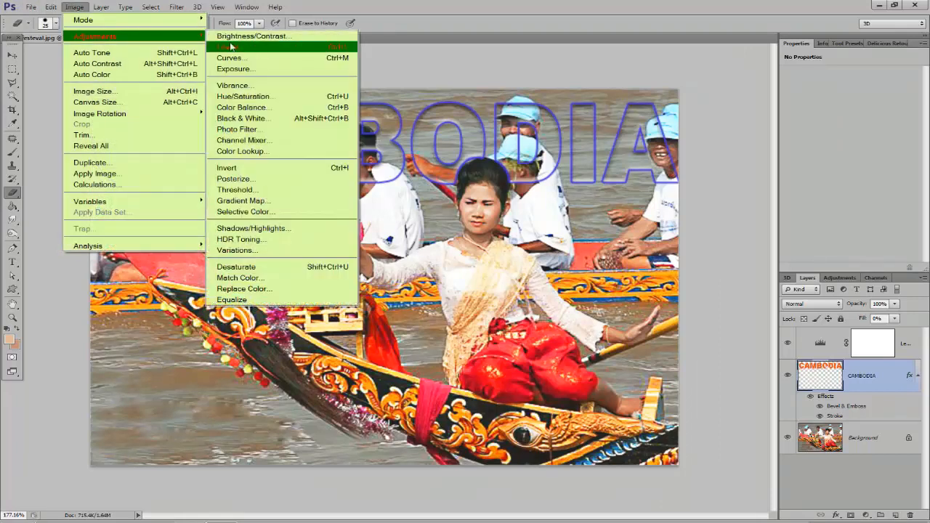
{"action": "left_click", "coordinate": [261, 48]}
{"action": "left_click_drag", "start_coordinate": [343, 96], "coordinate": [916, 133]}
{"action": "left_click_drag", "start_coordinate": [847, 243], "coordinate": [835, 243]}
{"action": "left_click_drag", "start_coordinate": [778, 242], "coordinate": [798, 243]}
{"action": "left_click_drag", "start_coordinate": [888, 128], "coordinate": [787, 114]}
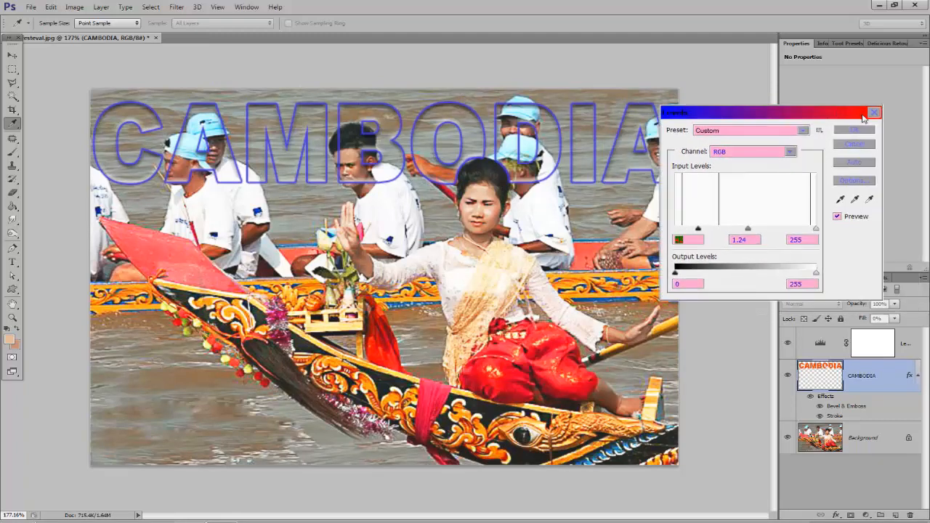
{"action": "left_click", "coordinate": [873, 113]}
{"action": "key", "text": "e"}
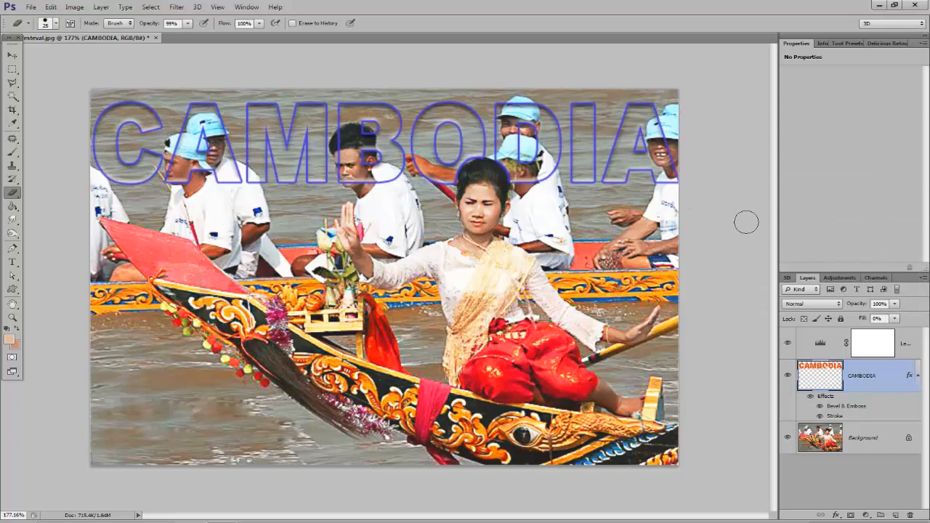